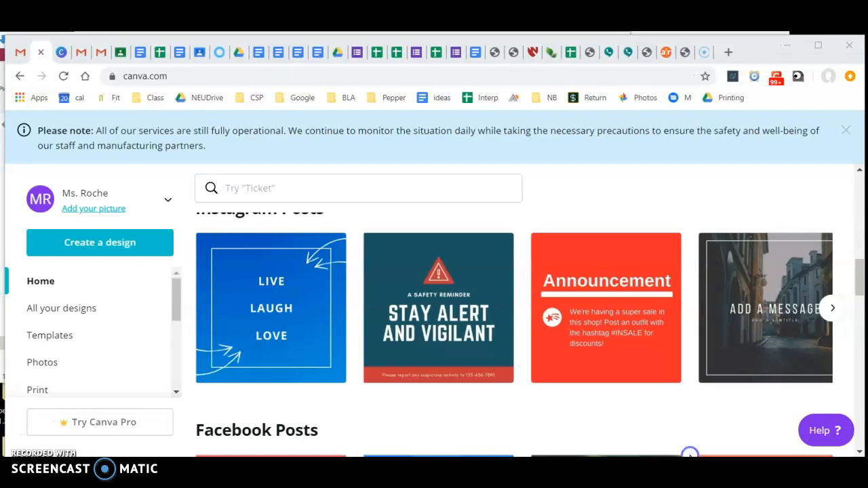
Step: Browse the home page's existing designs and post template categories for a design to start from
{"action": "scroll", "coordinate": [616, 374], "scroll_direction": "up", "scroll_amount": 5}
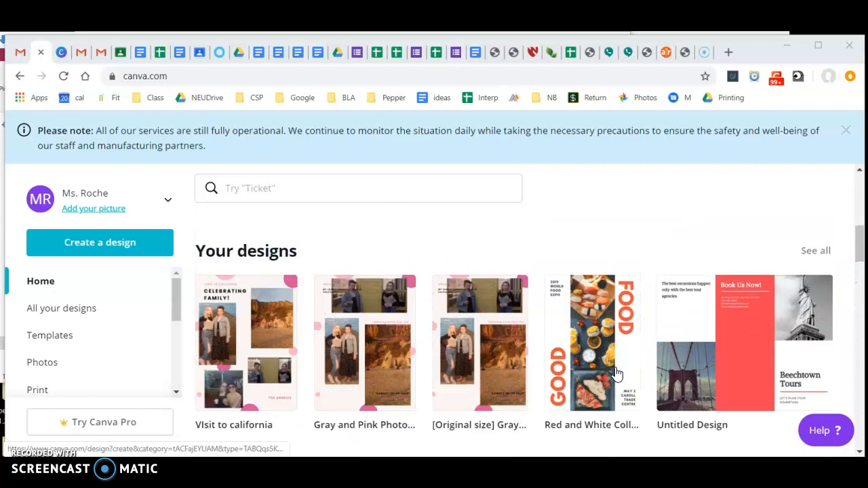
{"action": "scroll", "coordinate": [616, 373], "scroll_direction": "up", "scroll_amount": 5}
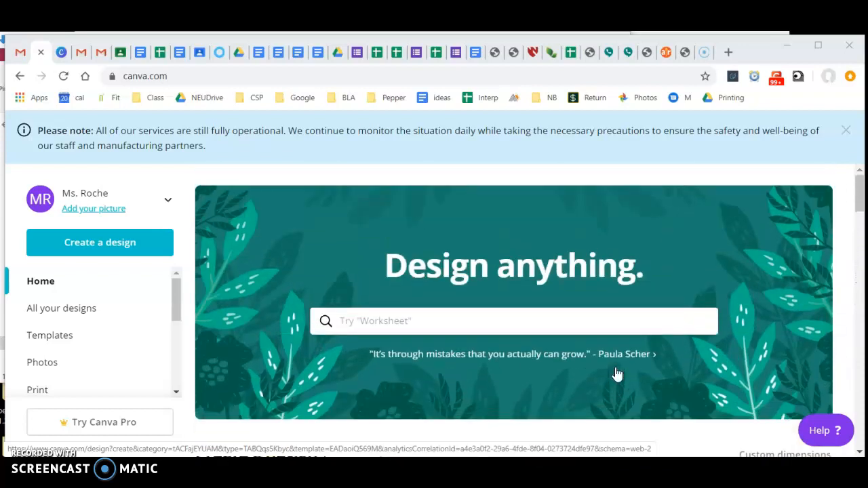
{"action": "scroll", "coordinate": [576, 304], "scroll_direction": "down", "scroll_amount": 5}
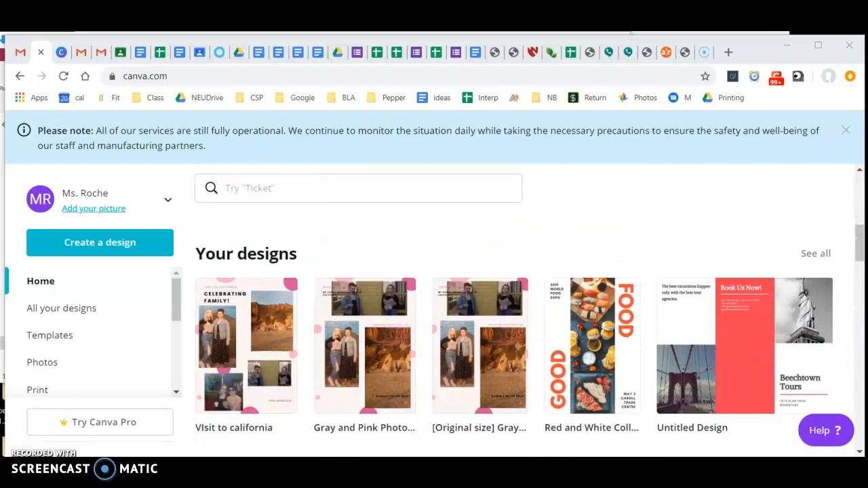
{"action": "scroll", "coordinate": [577, 304], "scroll_direction": "down", "scroll_amount": 4}
{"action": "scroll", "coordinate": [513, 271], "scroll_direction": "up", "scroll_amount": 1}
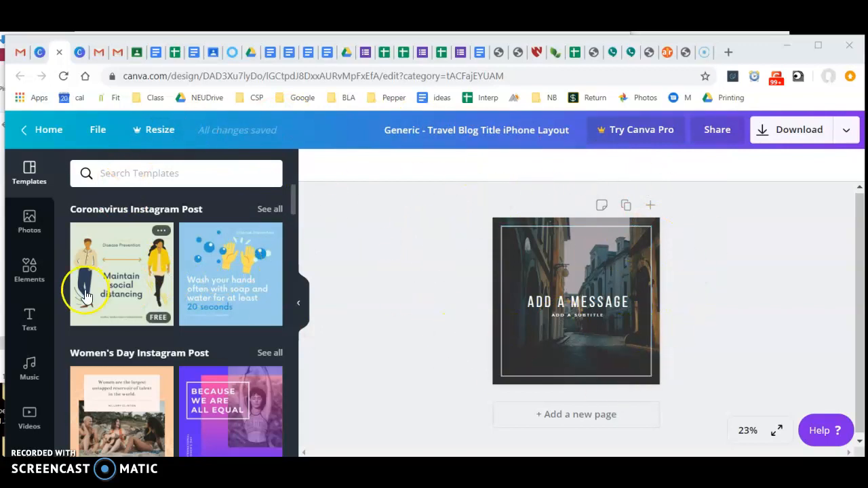
Step: Show the uploaded images available for the Instagram post design
{"action": "scroll", "coordinate": [57, 302], "scroll_direction": "down", "scroll_amount": 3}
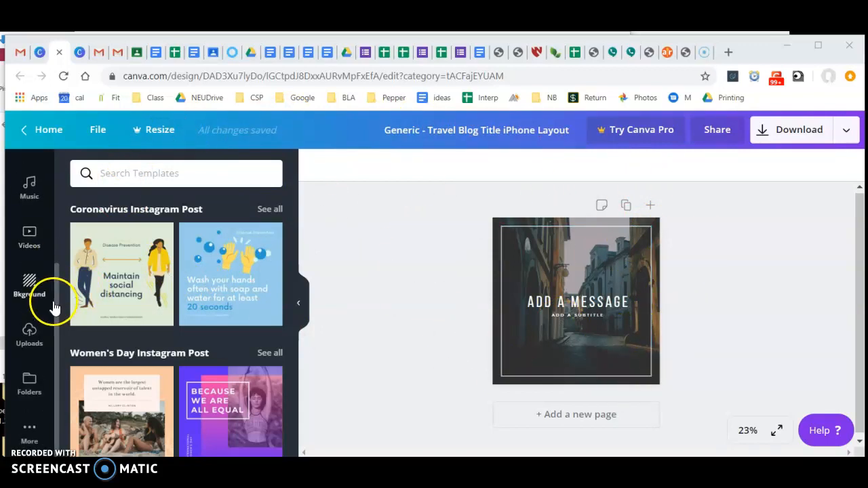
{"action": "left_click", "coordinate": [29, 336]}
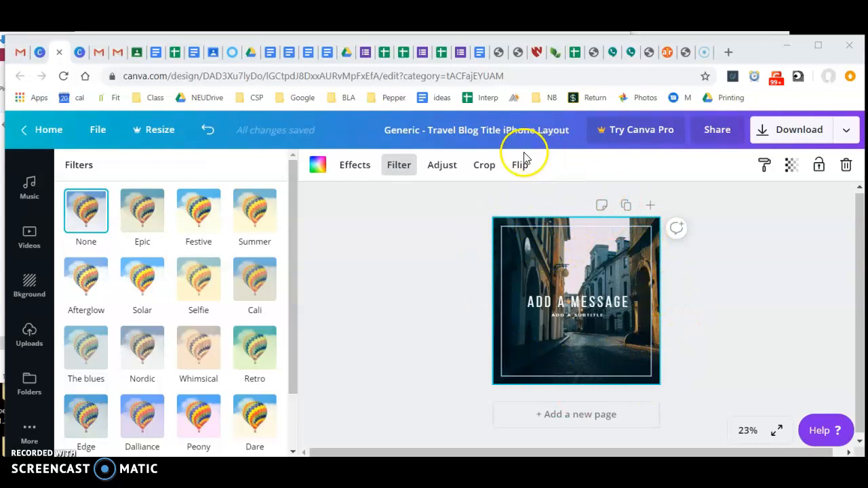
Step: Open and cancel cropping of the street background photo, and view the effects available for it
{"action": "left_click", "coordinate": [491, 166]}
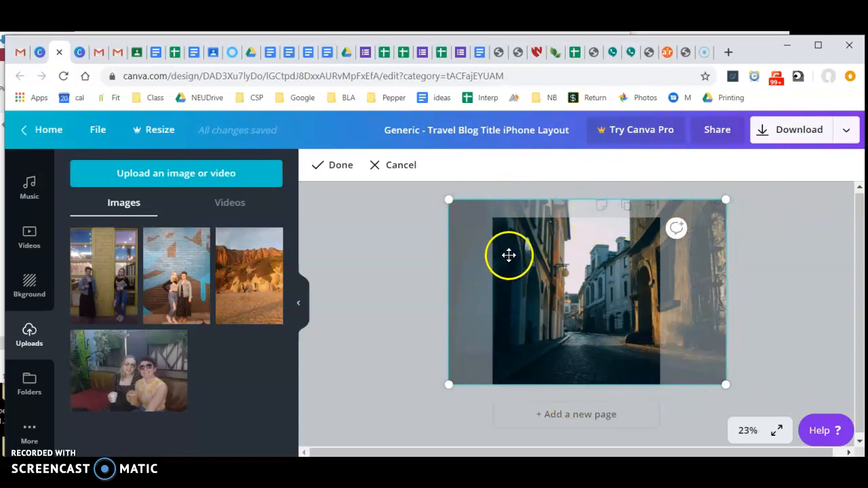
{"action": "left_click", "coordinate": [411, 173]}
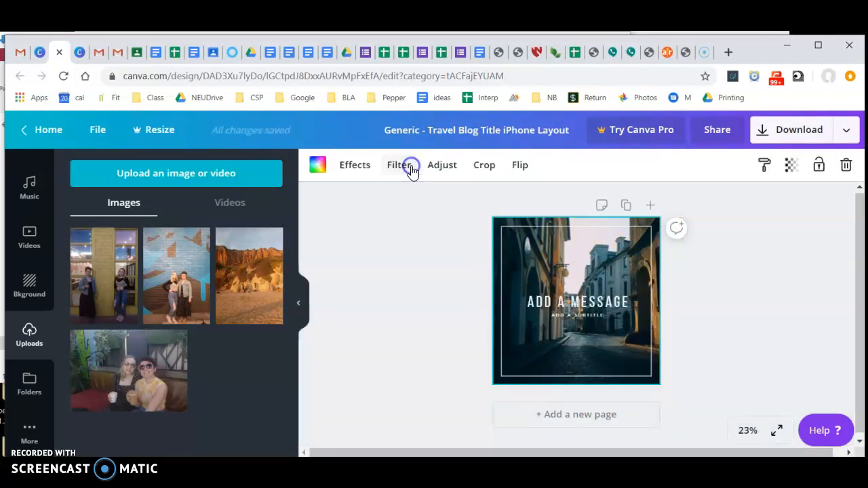
{"action": "left_click", "coordinate": [365, 170]}
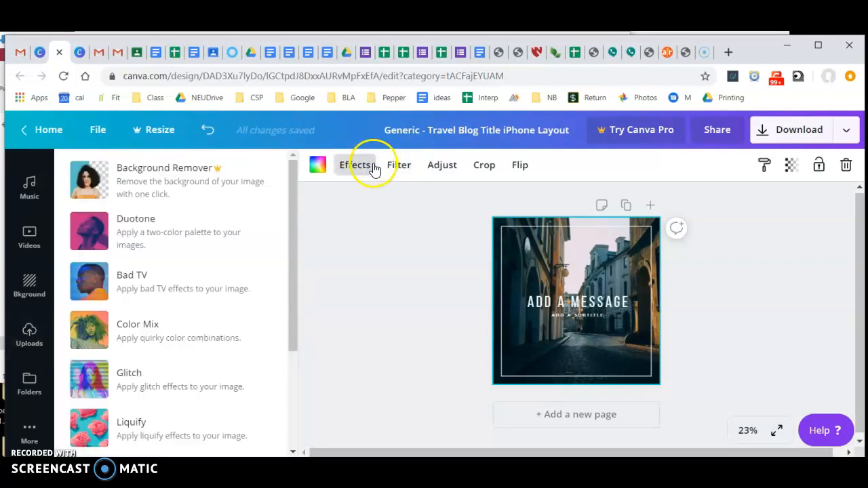
Step: Try the Selfie, Whimsical, Peony, Dare, Street and Drama filters on the street background photo, finishing with Rosie
{"action": "left_click", "coordinate": [399, 168]}
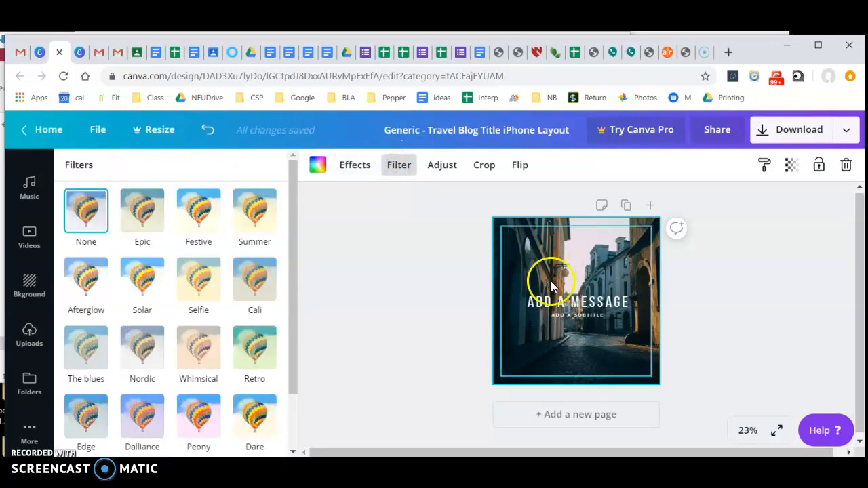
{"action": "left_click", "coordinate": [203, 292]}
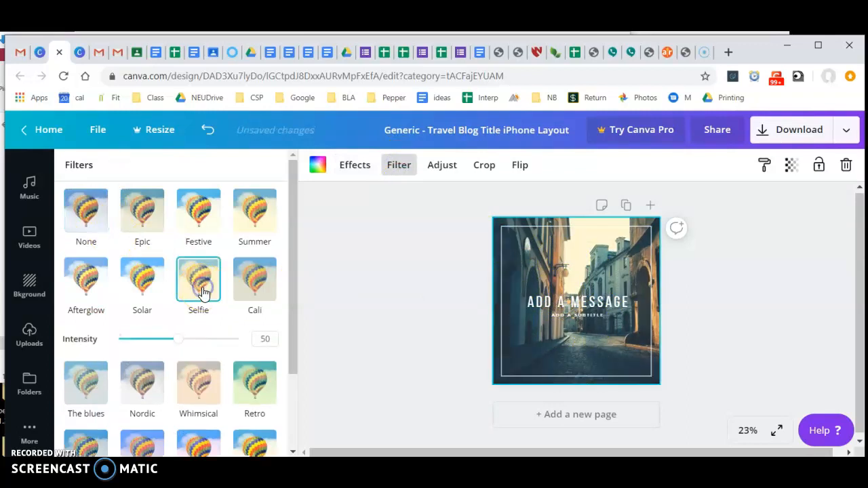
{"action": "left_click", "coordinate": [197, 382]}
{"action": "scroll", "coordinate": [200, 382], "scroll_direction": "down", "scroll_amount": 3}
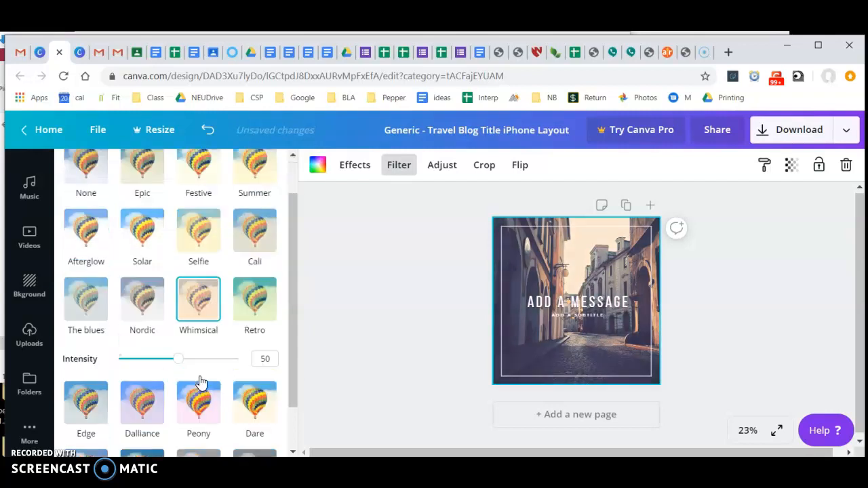
{"action": "left_click", "coordinate": [199, 358]}
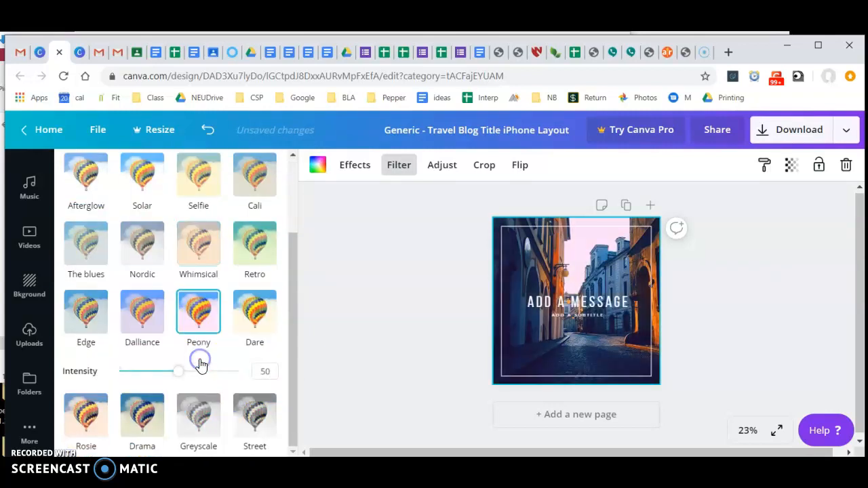
{"action": "left_click", "coordinate": [256, 334]}
{"action": "left_click", "coordinate": [249, 417]}
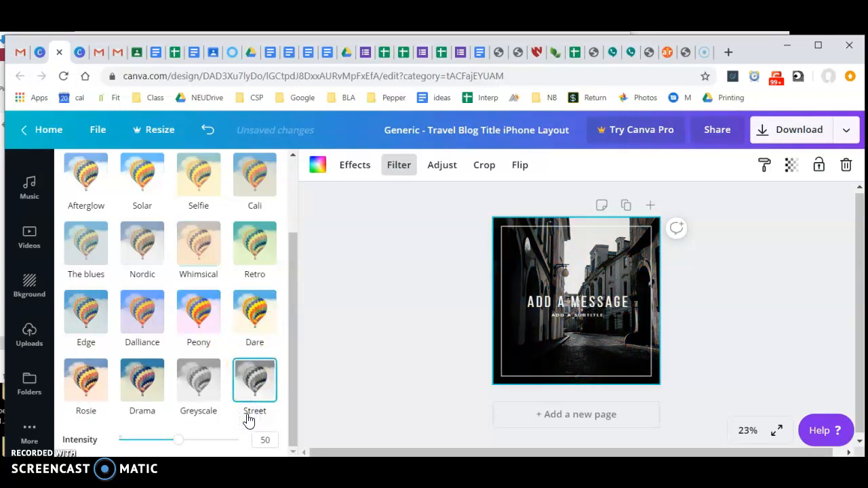
{"action": "left_click", "coordinate": [131, 382]}
{"action": "left_click", "coordinate": [75, 382]}
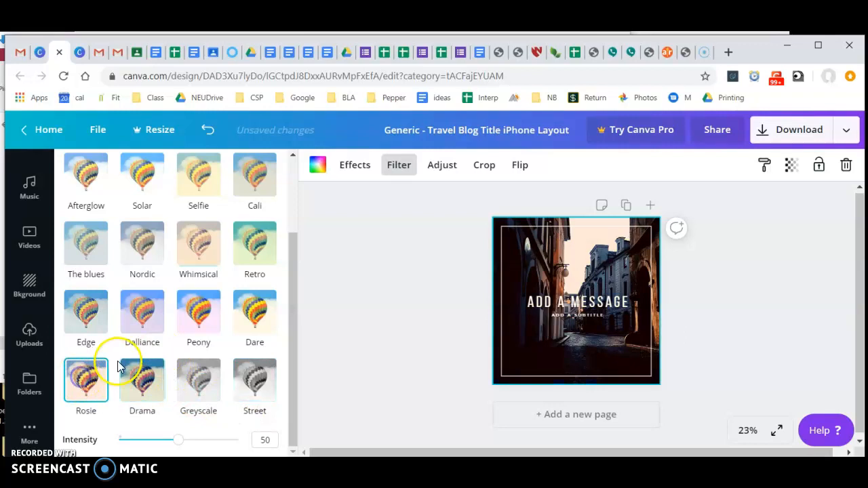
{"action": "scroll", "coordinate": [118, 363], "scroll_direction": "up", "scroll_amount": 3}
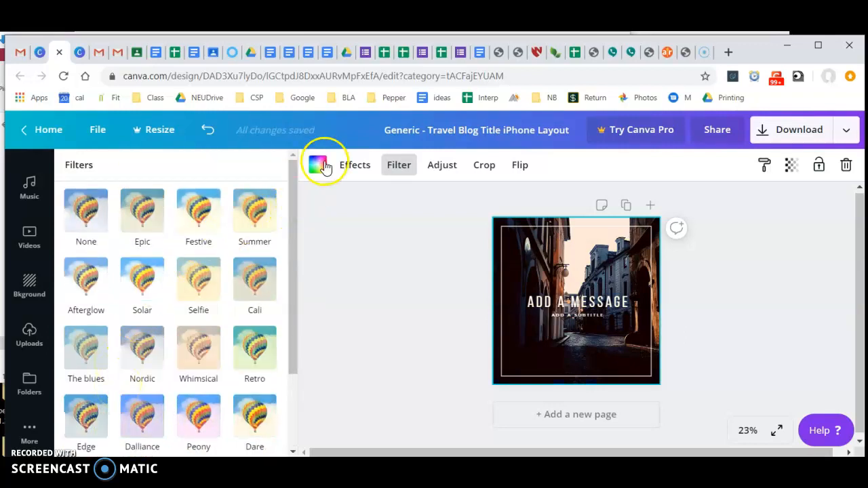
Step: Adjust the street background photo to brightness 33, contrast 37 and tint -61
{"action": "left_click", "coordinate": [440, 167]}
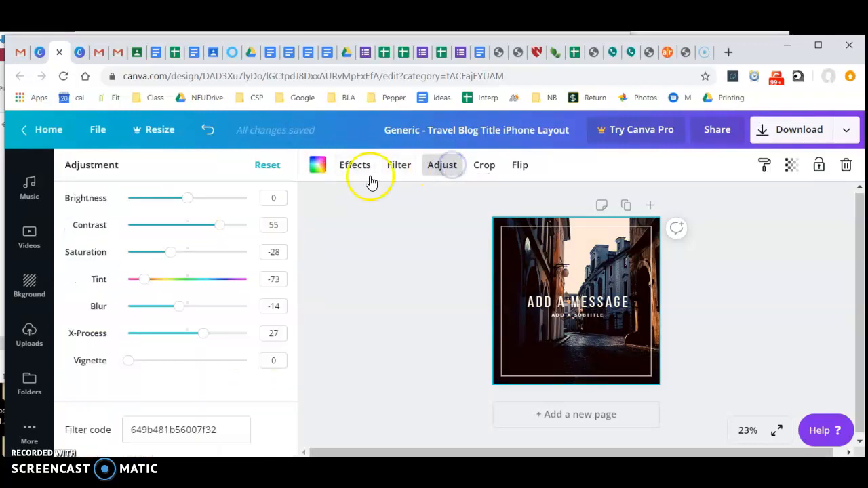
{"action": "left_click_drag", "start_coordinate": [189, 201], "coordinate": [210, 201]}
{"action": "mouse_move", "coordinate": [219, 230]}
{"action": "left_mouse_down"}
{"action": "mouse_move", "coordinate": [186, 230]}
{"action": "mouse_move", "coordinate": [213, 234]}
{"action": "left_mouse_up"}
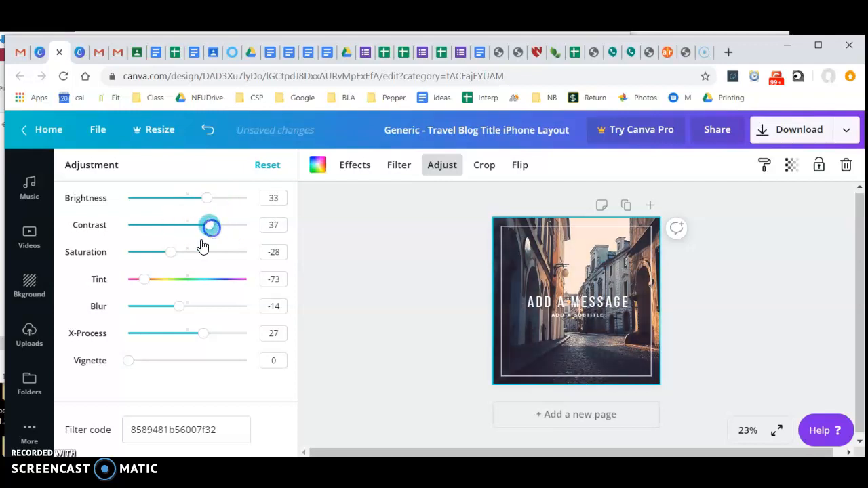
{"action": "left_click_drag", "start_coordinate": [146, 280], "coordinate": [167, 284]}
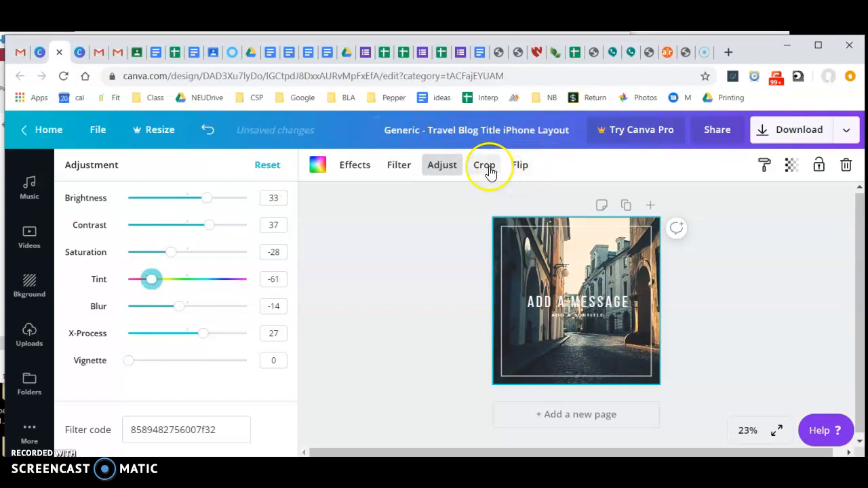
Step: View the flip options for the street background photo without applying any, and undo the last change
{"action": "left_click", "coordinate": [528, 169]}
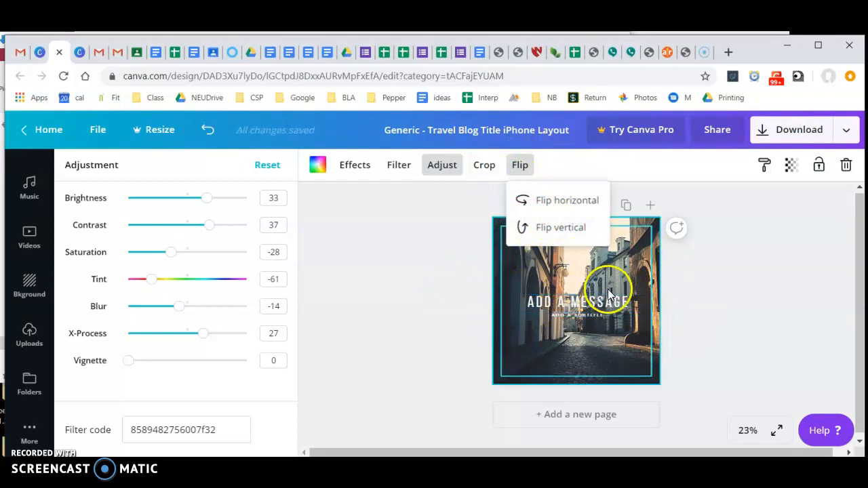
{"action": "left_click", "coordinate": [414, 268]}
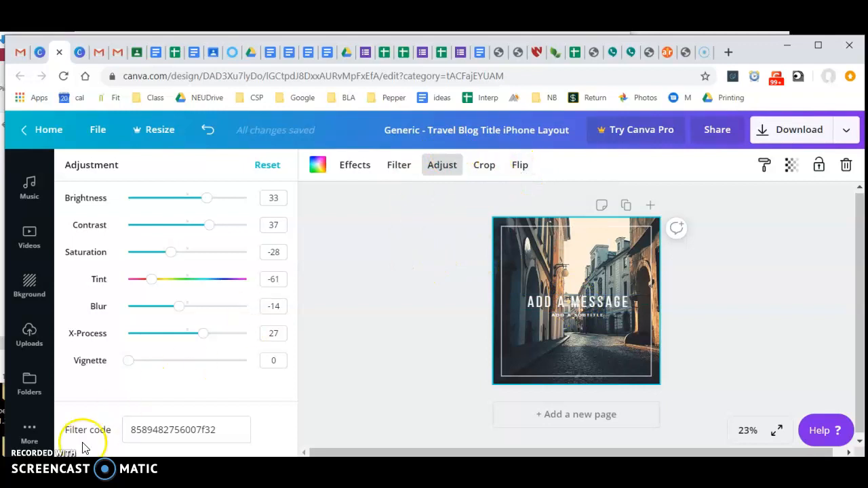
{"action": "left_click", "coordinate": [415, 354]}
{"action": "key", "text": "ctrl+z"}
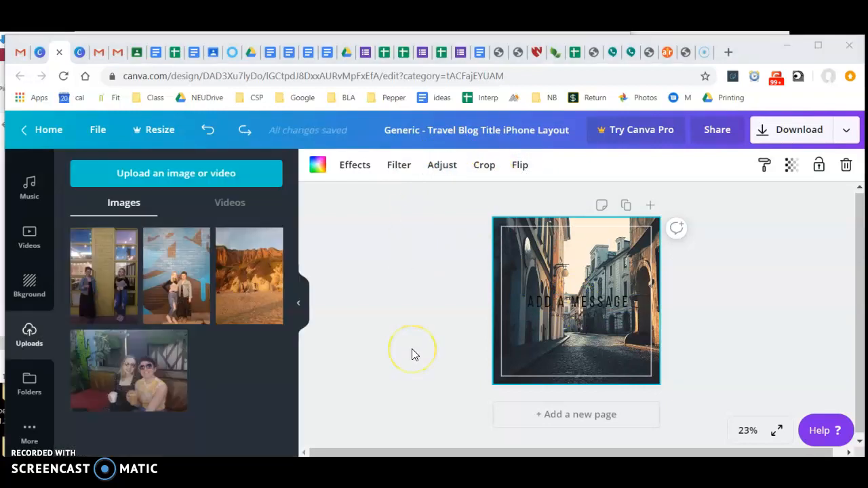
Step: Delete the street background photo from the page, keeping the message and subtitle text
{"action": "left_click", "coordinate": [559, 306]}
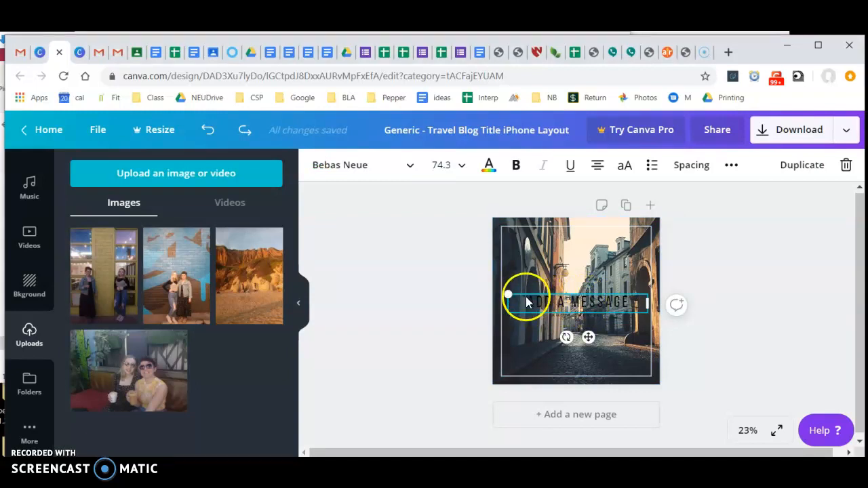
{"action": "left_click", "coordinate": [586, 314]}
{"action": "left_click", "coordinate": [580, 302]}
{"action": "left_click", "coordinate": [494, 217]}
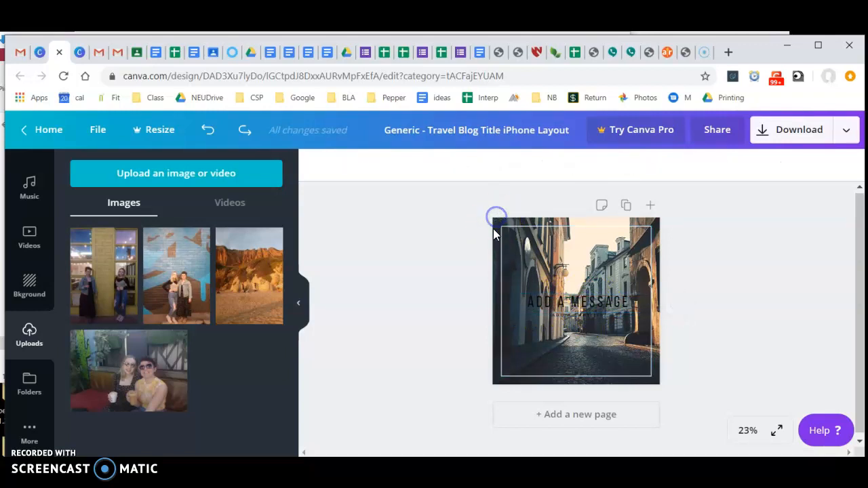
{"action": "left_click", "coordinate": [494, 237]}
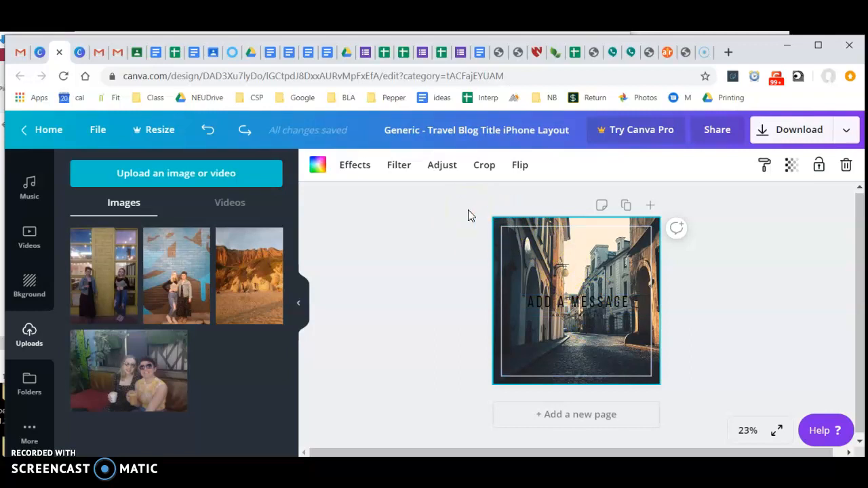
{"action": "key", "text": "Delete"}
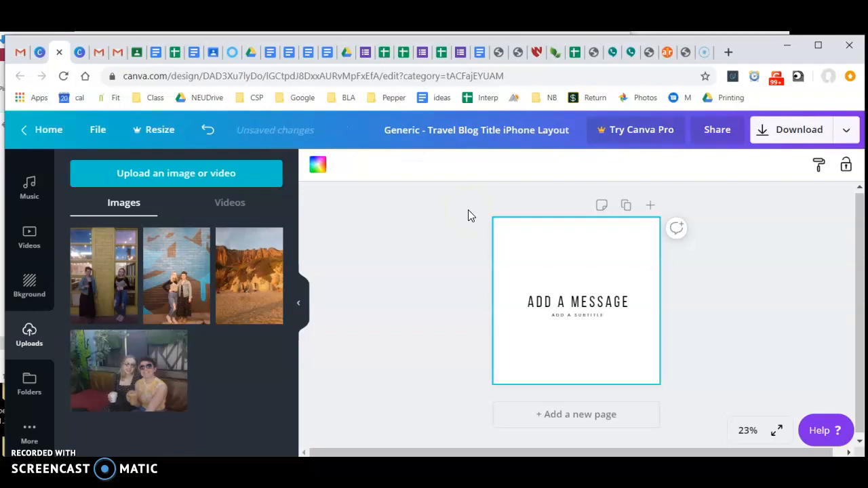
Step: Place the uploaded photo of the orange cliffs on the page and enlarge and position it to cover the whole page
{"action": "left_click_drag", "start_coordinate": [261, 278], "coordinate": [574, 274]}
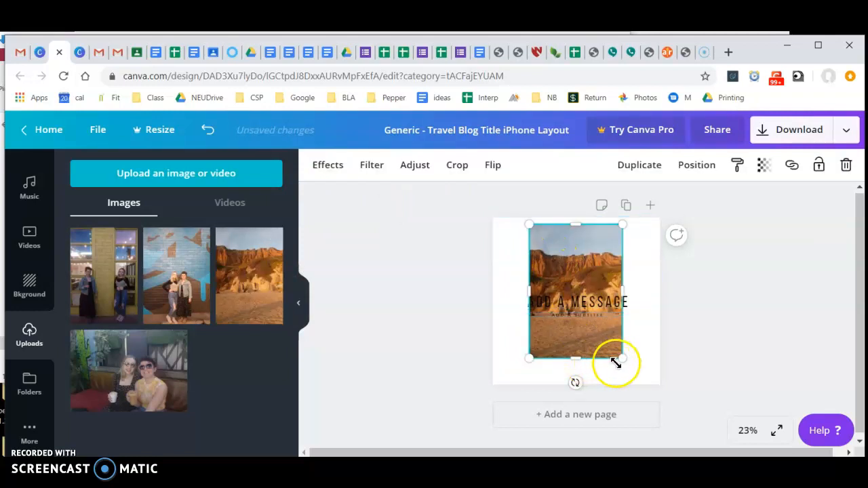
{"action": "left_click_drag", "start_coordinate": [626, 361], "coordinate": [669, 397]}
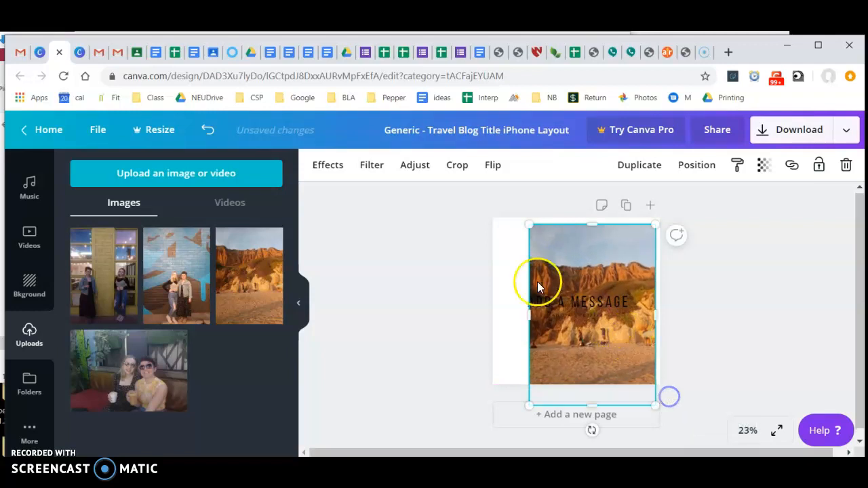
{"action": "left_click_drag", "start_coordinate": [529, 225], "coordinate": [427, 196]}
{"action": "left_click_drag", "start_coordinate": [658, 406], "coordinate": [684, 417]}
{"action": "left_click_drag", "start_coordinate": [580, 264], "coordinate": [592, 283]}
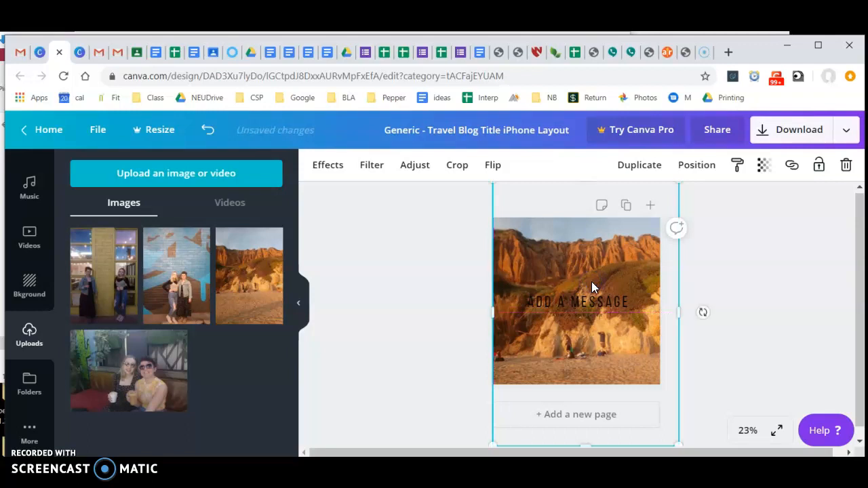
{"action": "left_click", "coordinate": [440, 268]}
Step: Make the "ADD A MESSAGE" title bold and set its text color to white
{"action": "left_click", "coordinate": [554, 311]}
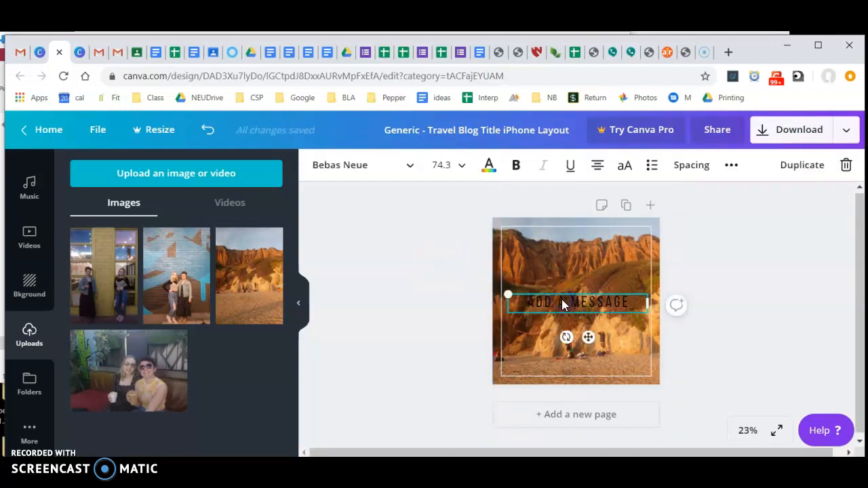
{"action": "left_click", "coordinate": [561, 301]}
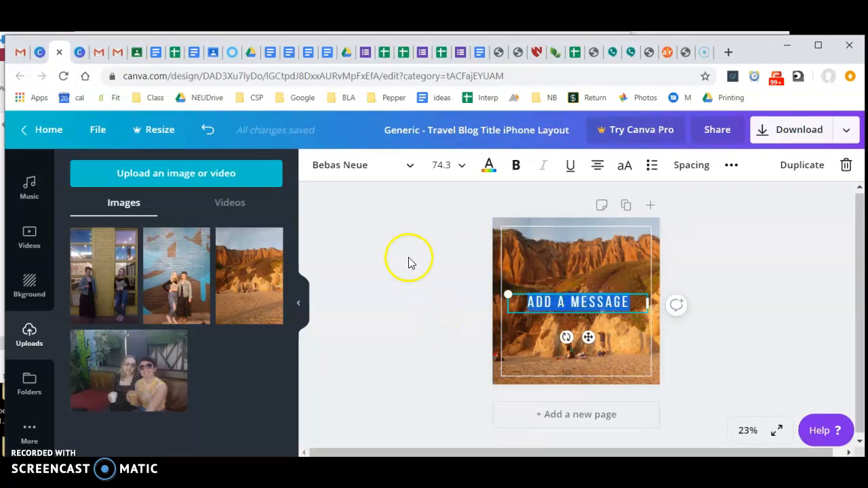
{"action": "left_click", "coordinate": [518, 169]}
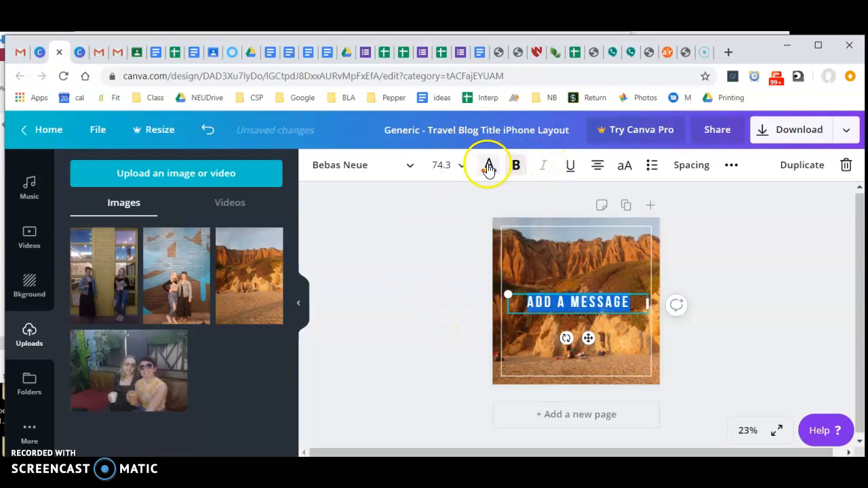
{"action": "left_click", "coordinate": [489, 167]}
{"action": "left_click", "coordinate": [122, 301]}
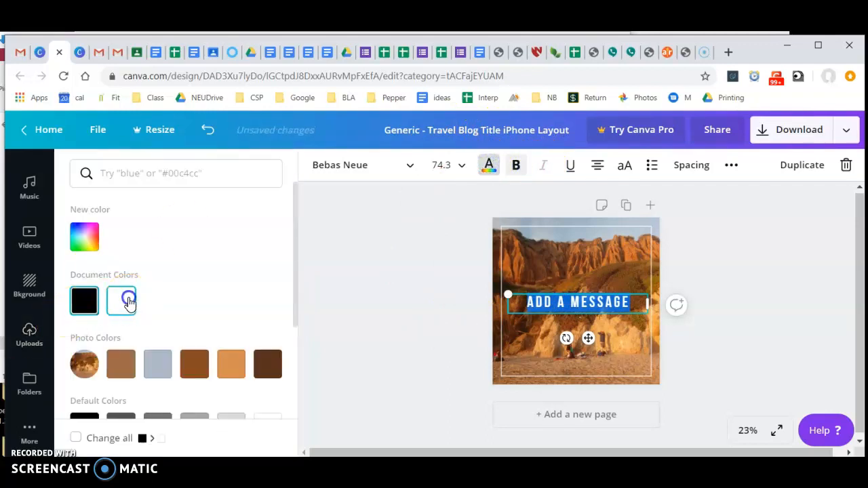
{"action": "left_click", "coordinate": [398, 304]}
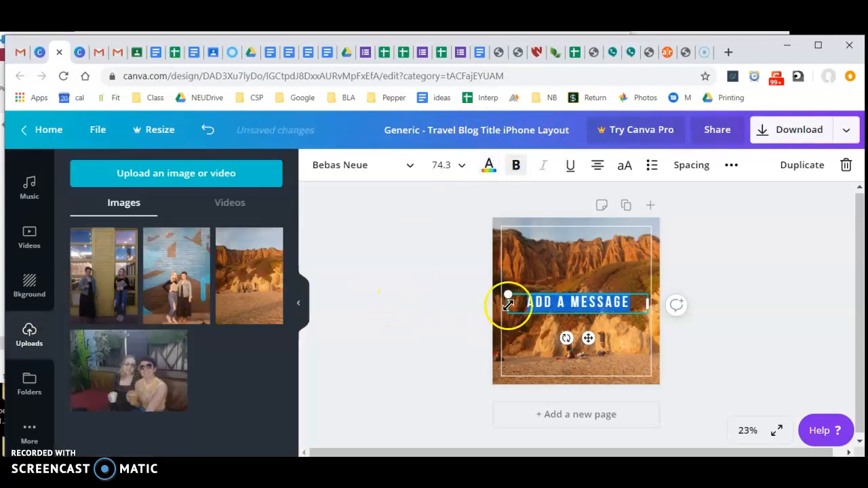
{"action": "left_click", "coordinate": [448, 217]}
Step: Set the text color of the "ADD A SUBTITLE" line to white
{"action": "left_click", "coordinate": [579, 314]}
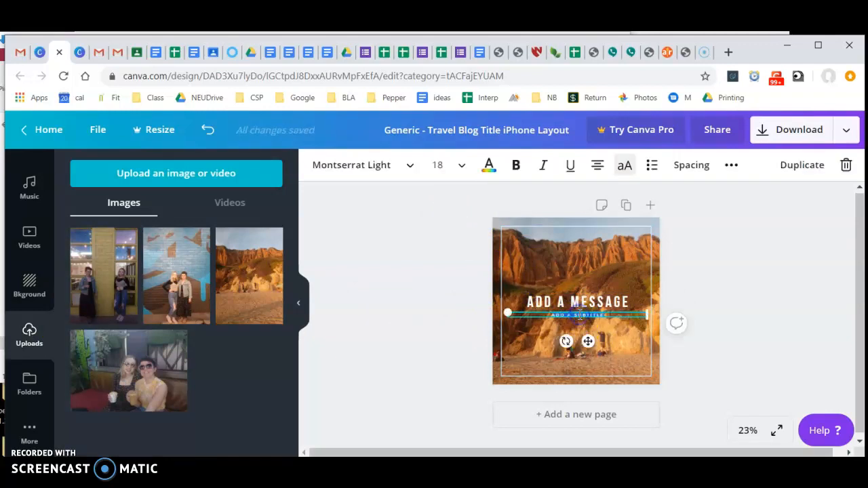
{"action": "left_click", "coordinate": [488, 168]}
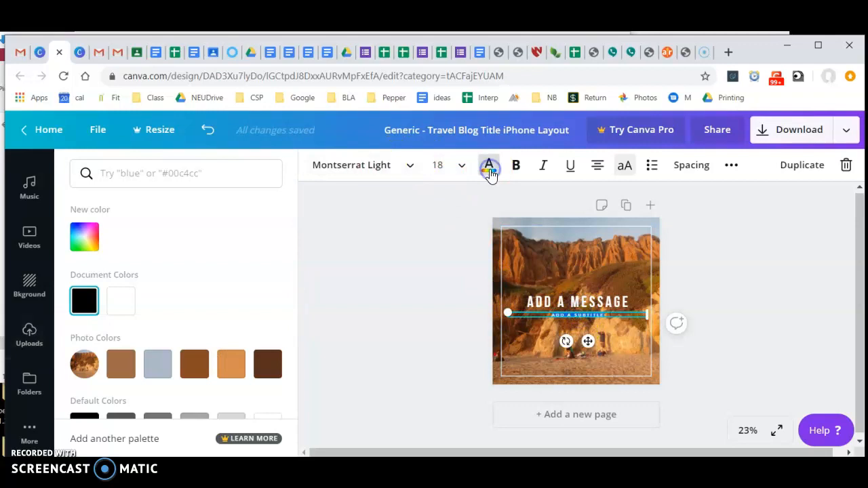
{"action": "left_click", "coordinate": [119, 302]}
{"action": "left_click", "coordinate": [398, 287]}
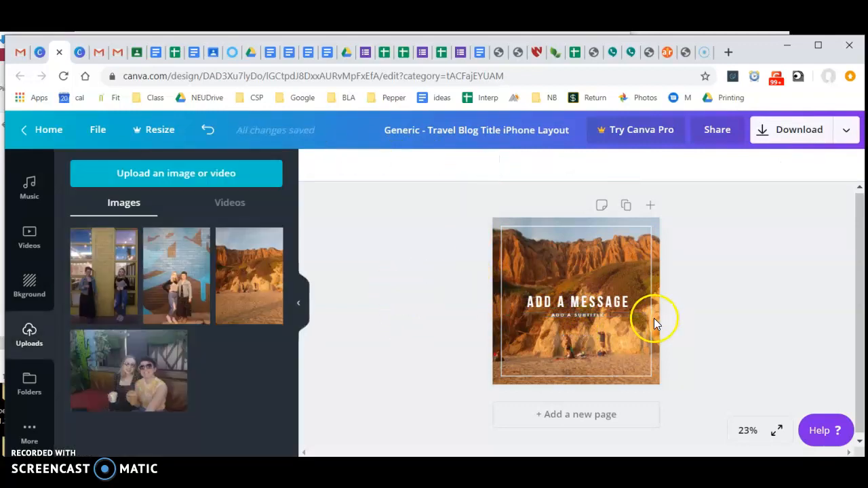
Step: Spread the two text lines apart by moving the subtitle lower on the page and the "ADD A MESSAGE" title slightly higher
{"action": "left_click", "coordinate": [601, 303]}
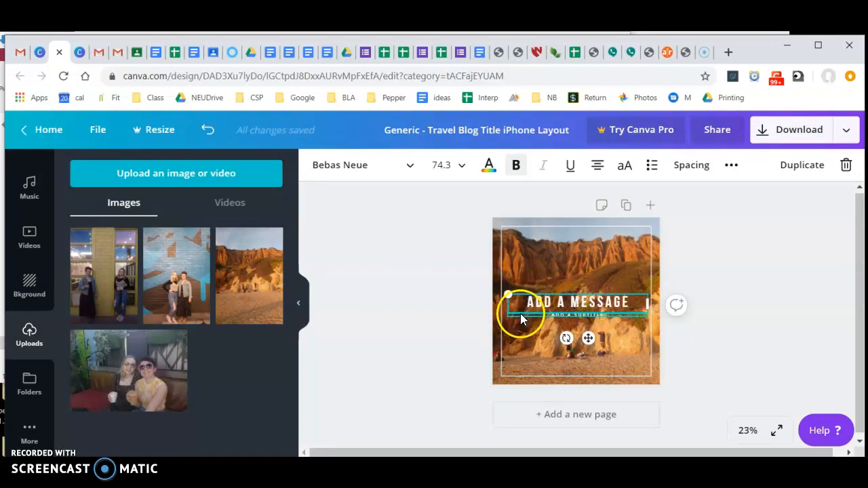
{"action": "left_click", "coordinate": [399, 269]}
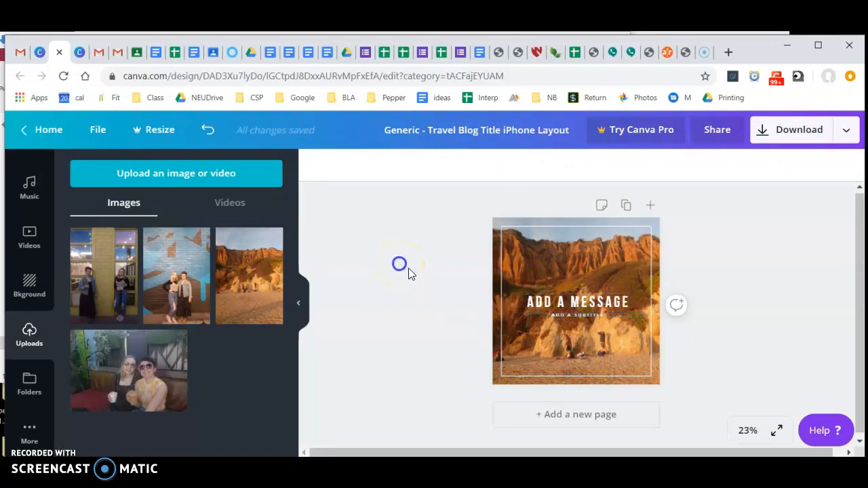
{"action": "left_click", "coordinate": [550, 303]}
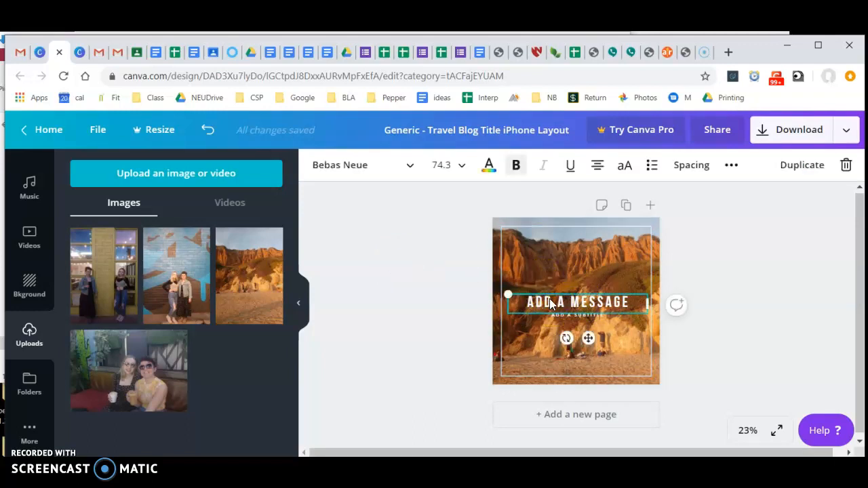
{"action": "left_click", "coordinate": [587, 337]}
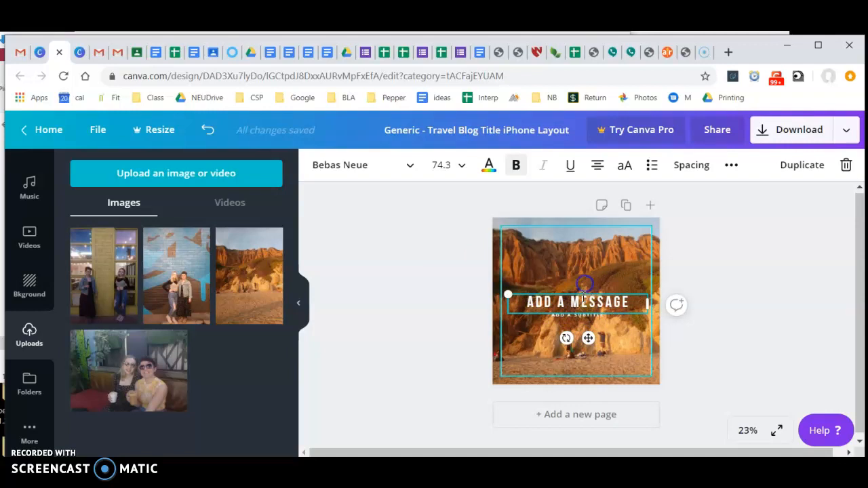
{"action": "left_click", "coordinate": [579, 317]}
{"action": "left_click_drag", "start_coordinate": [585, 343], "coordinate": [588, 362]}
{"action": "left_click", "coordinate": [582, 292]}
{"action": "left_click_drag", "start_coordinate": [644, 295], "coordinate": [645, 294]}
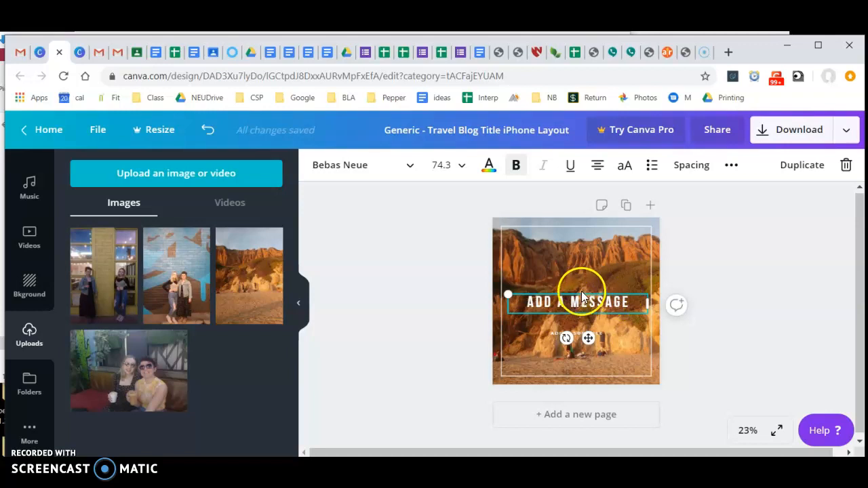
{"action": "left_click_drag", "start_coordinate": [582, 304], "coordinate": [579, 302]}
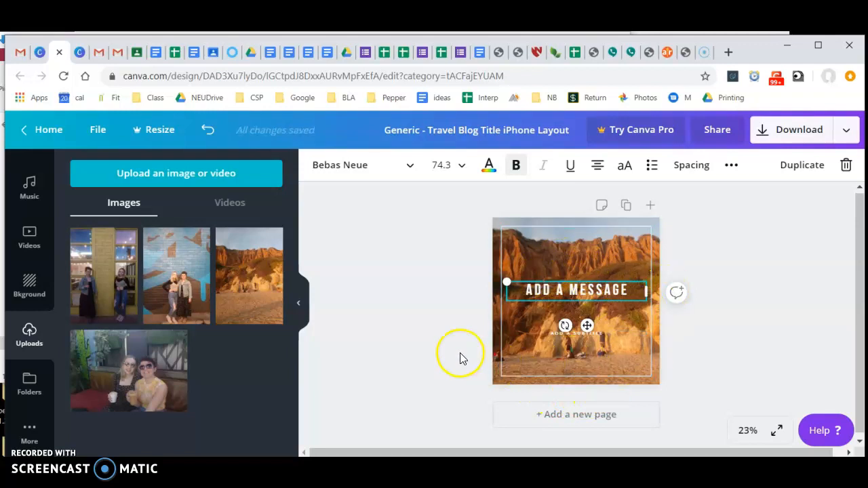
Step: Replace the title text with "FIND YOUR OWN PEACE" and move it up near the top of the white frame
{"action": "double_click", "coordinate": [557, 290]}
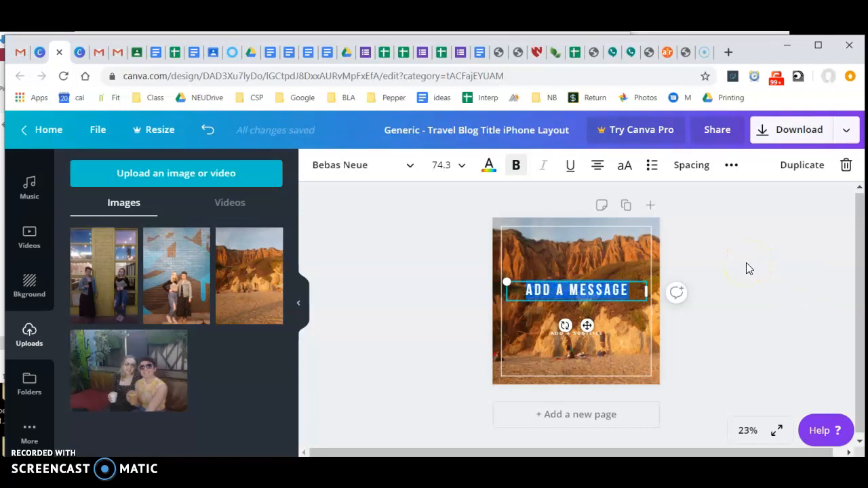
{"action": "type", "text": "FIND YOUR"}
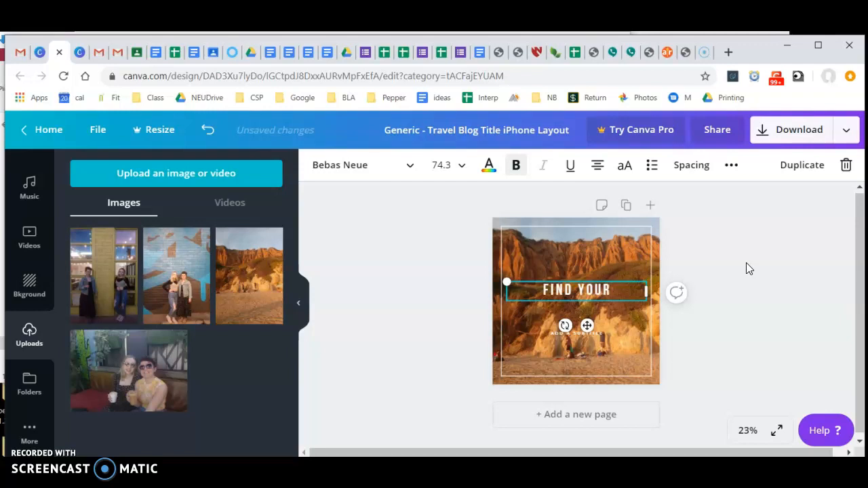
{"action": "type", "text": " OWN"}
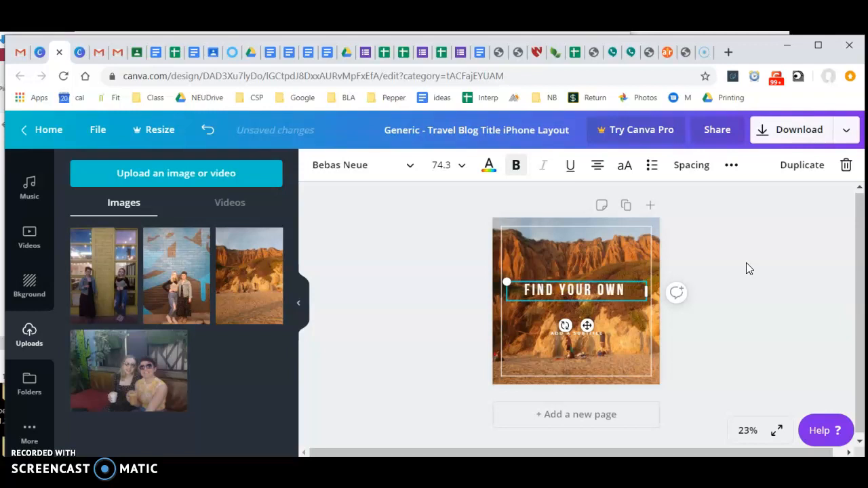
{"action": "type", "text": " PEACE"}
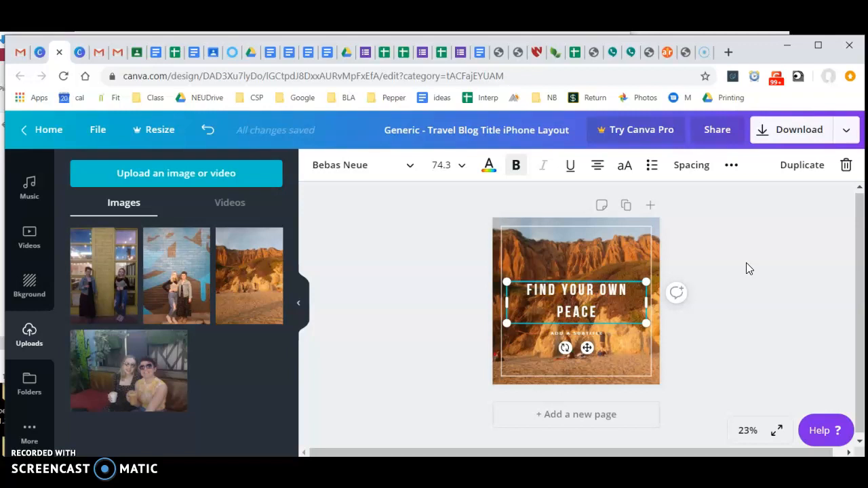
{"action": "left_click_drag", "start_coordinate": [587, 279], "coordinate": [587, 247]}
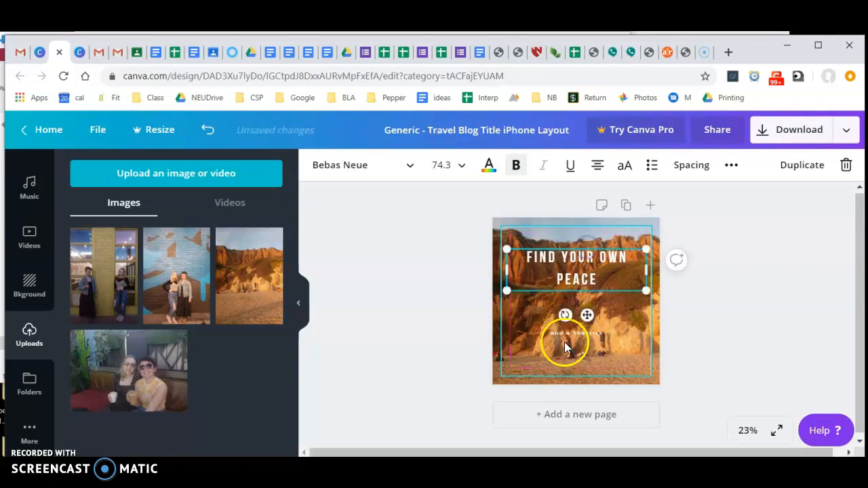
{"action": "left_click", "coordinate": [437, 308]}
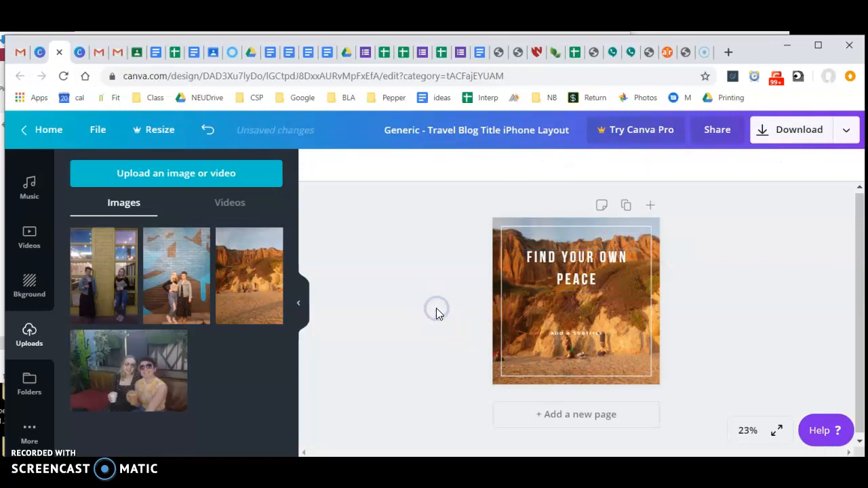
Step: Replace the subtitle text with "STRENGTH THROUGH REFLECTION"
{"action": "left_click", "coordinate": [579, 337]}
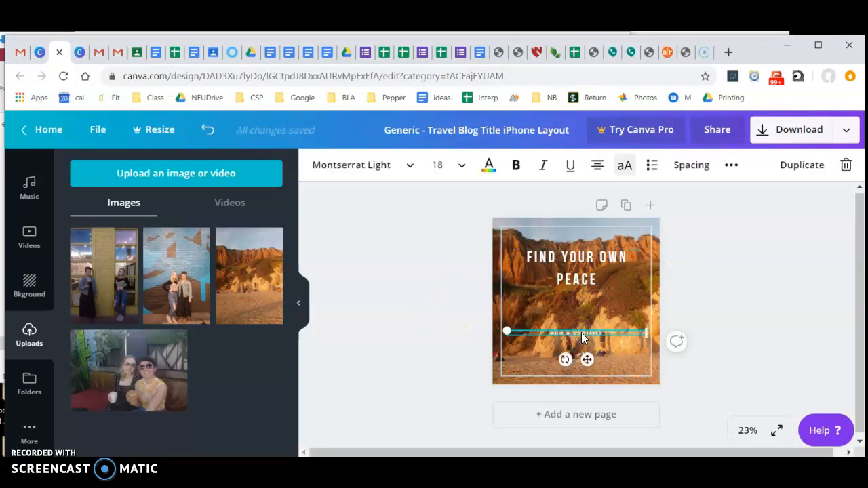
{"action": "double_click", "coordinate": [582, 333]}
{"action": "type", "text": "studygth andugh beflection"}
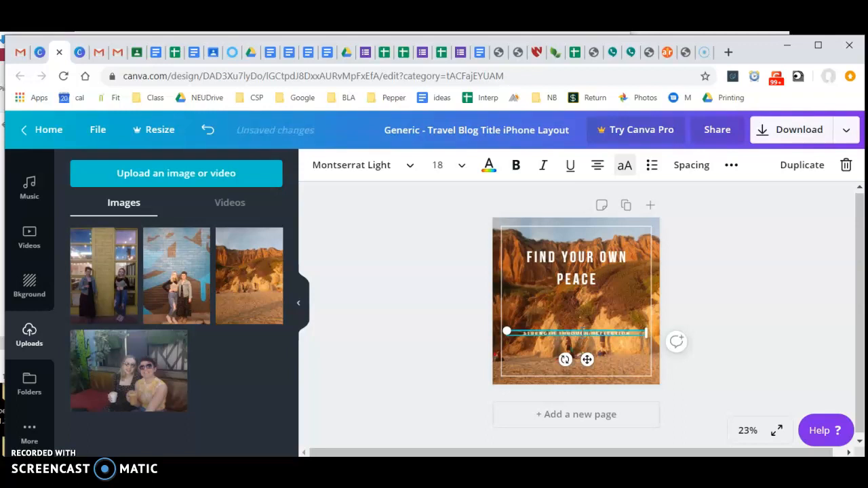
{"action": "left_click", "coordinate": [451, 319]}
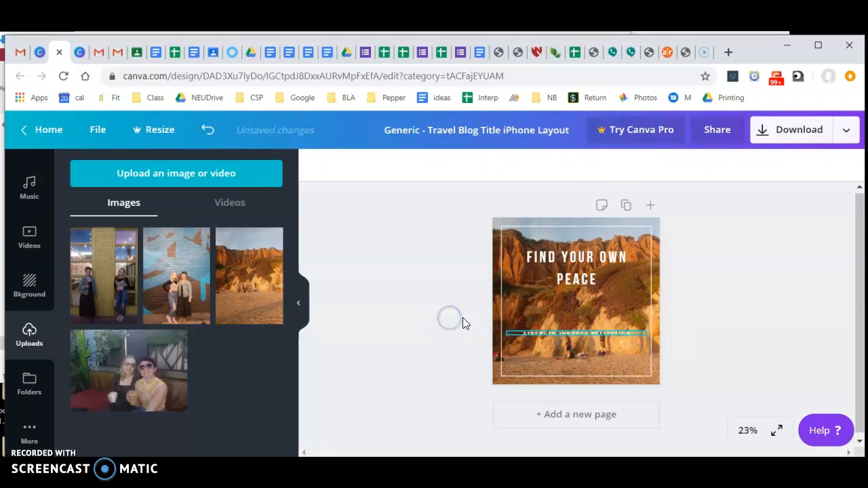
Step: Move the "STRENGTH THROUGH REFLECTION" subtitle up to sit just below the title
{"action": "left_click", "coordinate": [596, 331]}
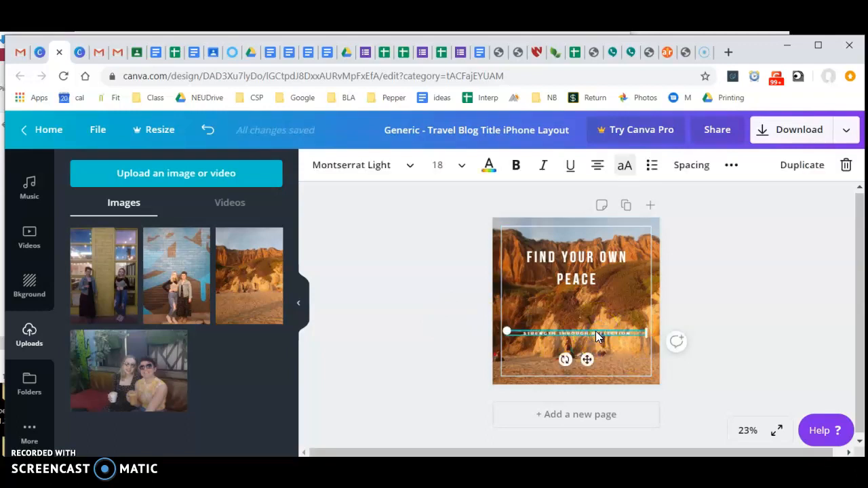
{"action": "left_click_drag", "start_coordinate": [506, 330], "coordinate": [505, 318]}
{"action": "left_click", "coordinate": [726, 353]}
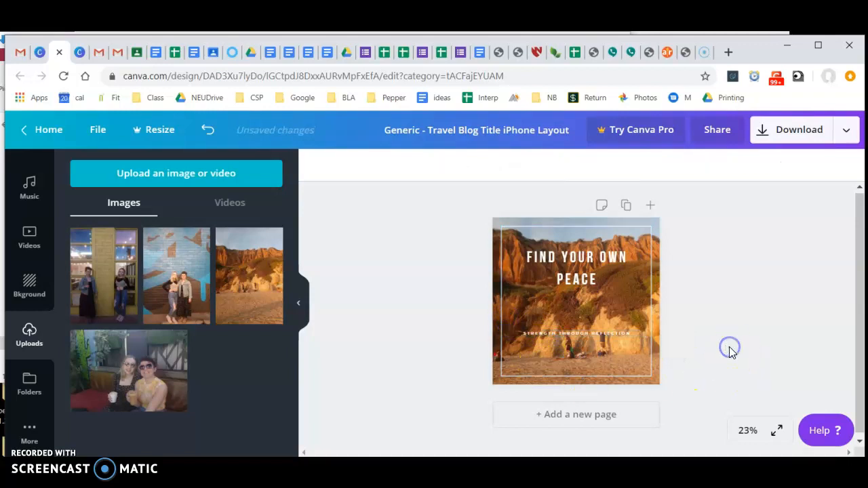
{"action": "left_click", "coordinate": [581, 333]}
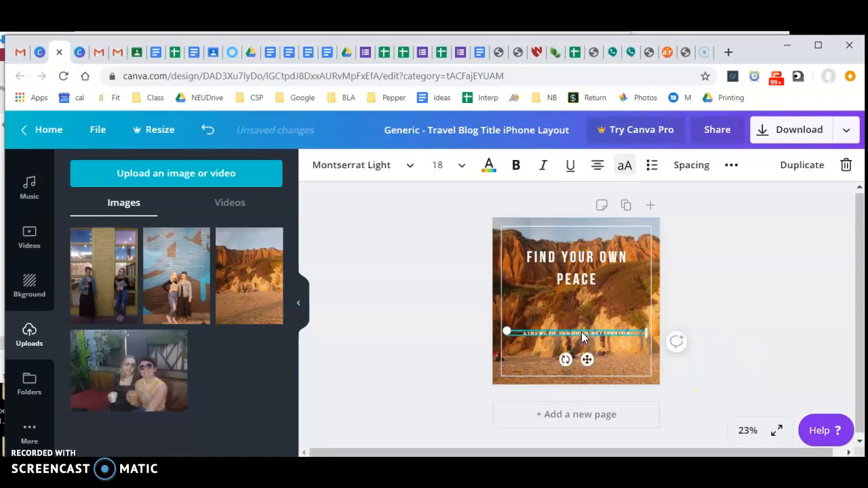
{"action": "left_click_drag", "start_coordinate": [581, 332], "coordinate": [582, 306]}
{"action": "left_click", "coordinate": [717, 310]}
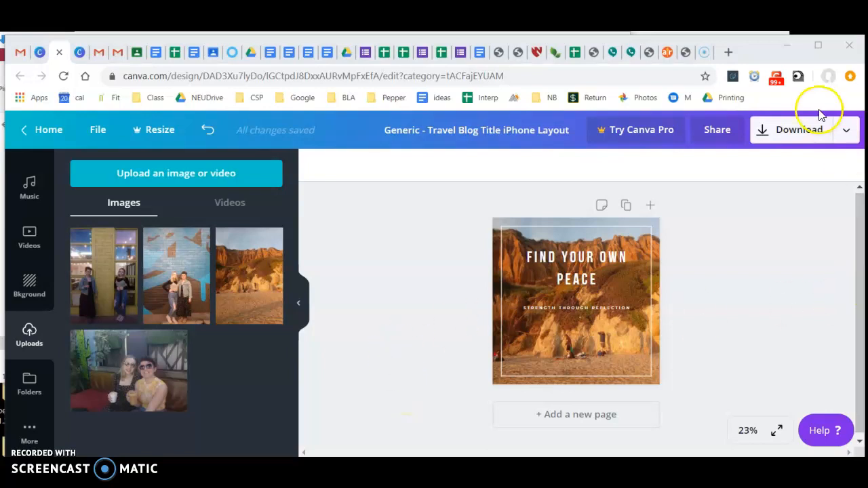
Step: Review the file types offered for downloading the design, and close the download options without exporting
{"action": "left_click", "coordinate": [795, 132]}
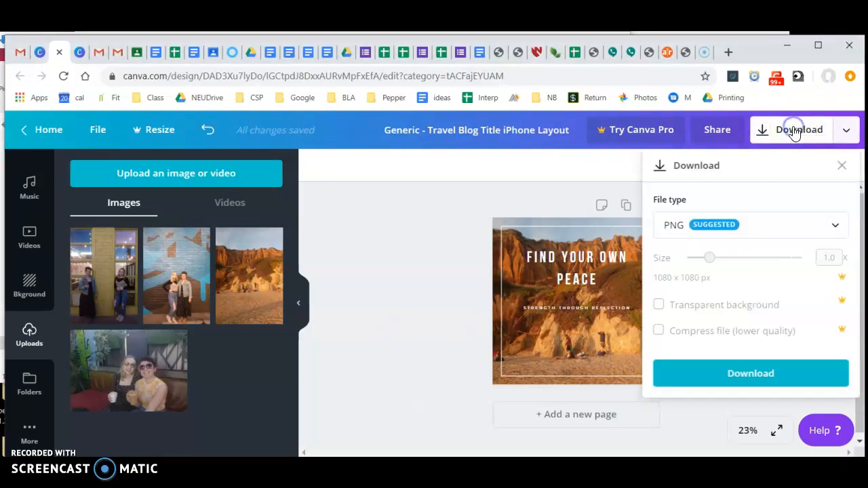
{"action": "left_click", "coordinate": [718, 227]}
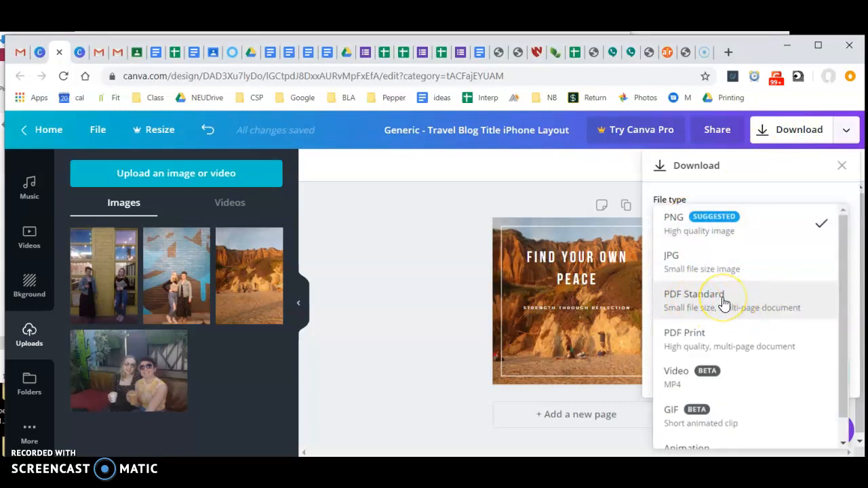
{"action": "scroll", "coordinate": [725, 302], "scroll_direction": "down", "scroll_amount": 1}
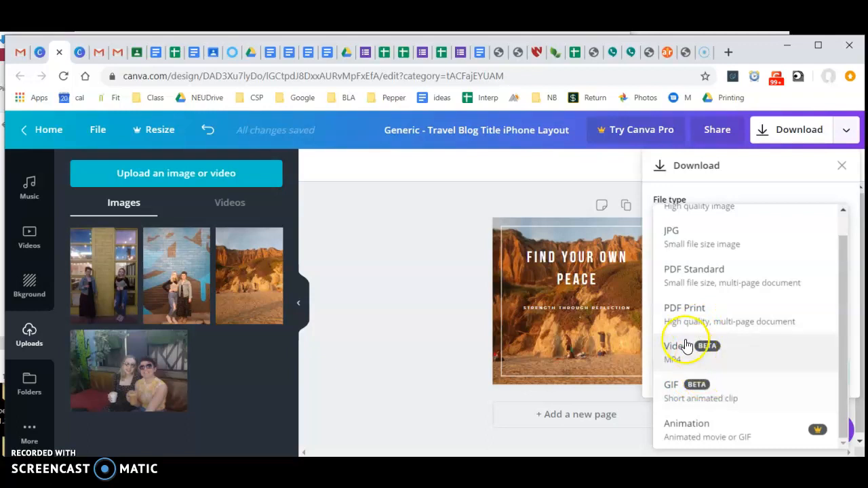
{"action": "left_click", "coordinate": [397, 289]}
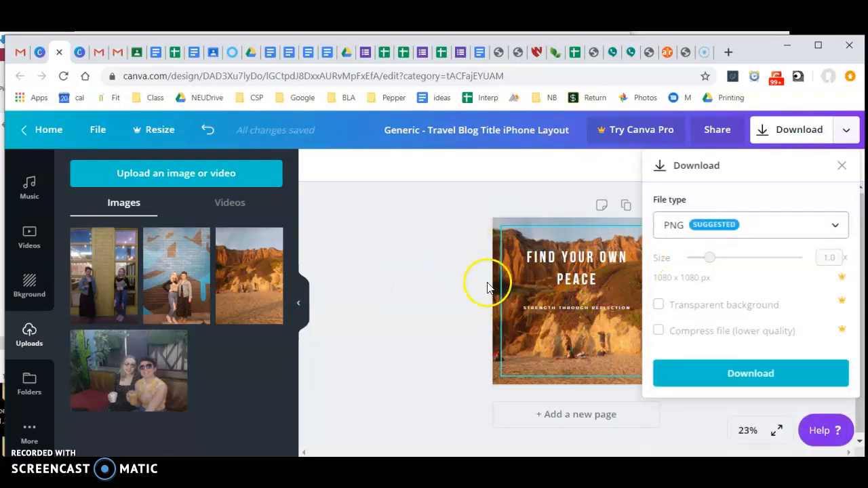
{"action": "left_click", "coordinate": [845, 168]}
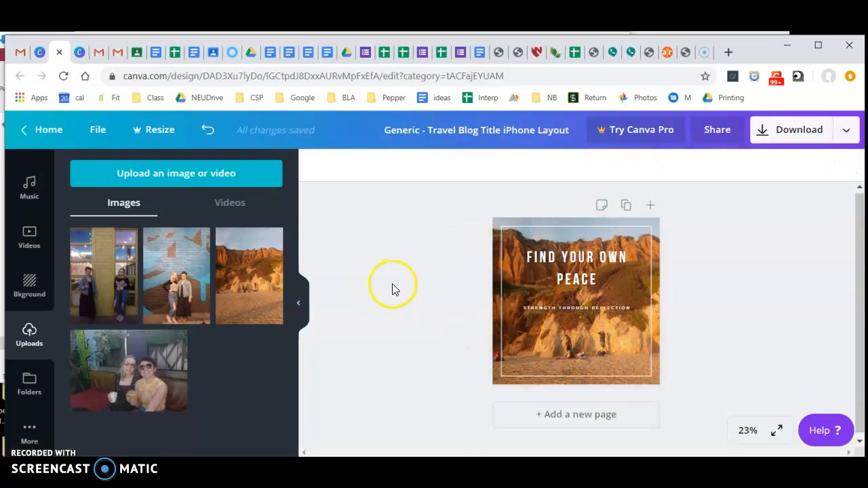